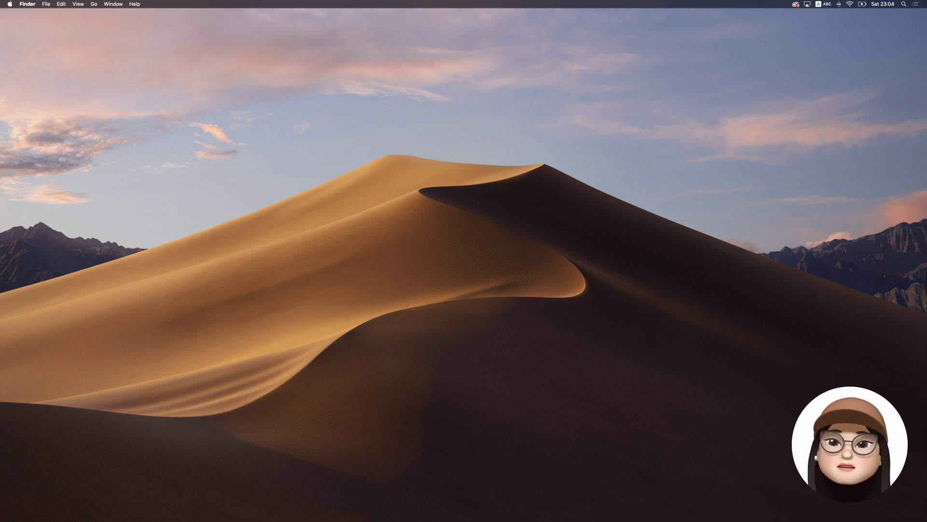
- Try the finished email field: enter a sample address, leave it, then clear it and leave again
left_click(417, 216)
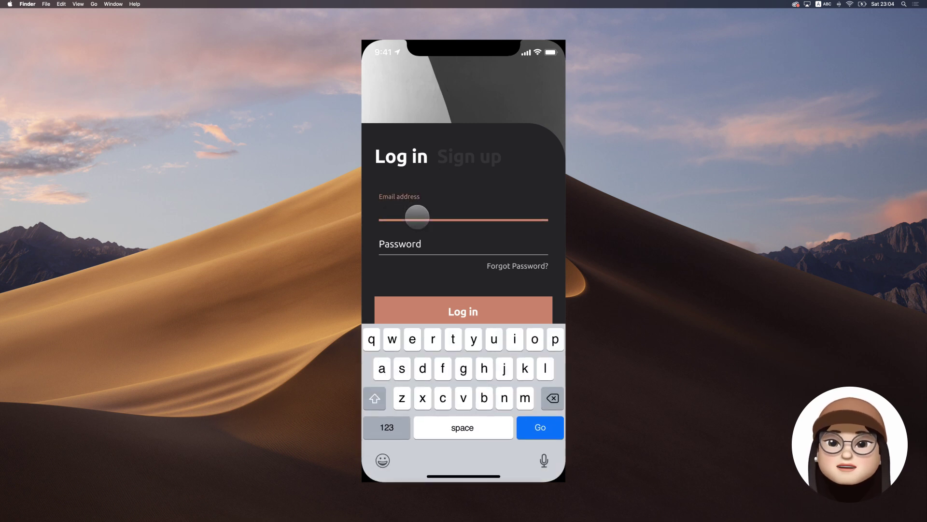
type("my.email")
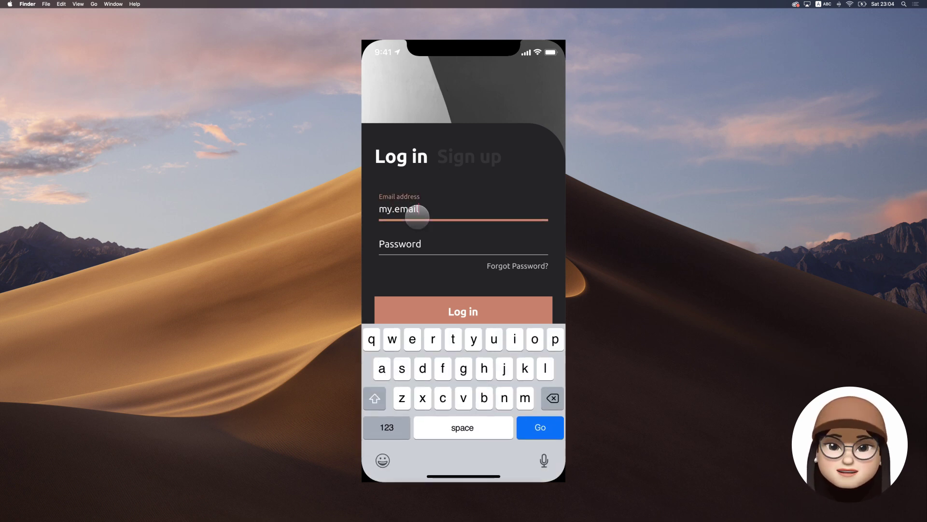
type("@gmail.com")
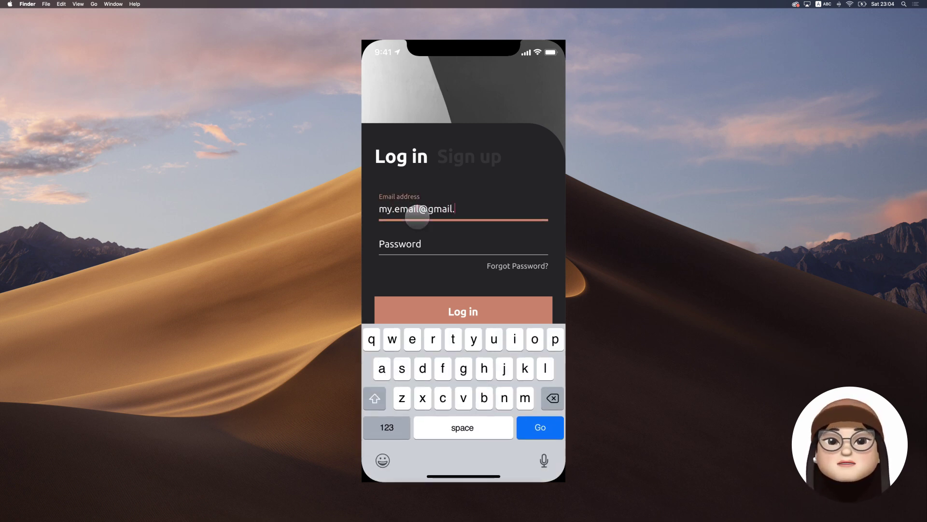
left_click(431, 266)
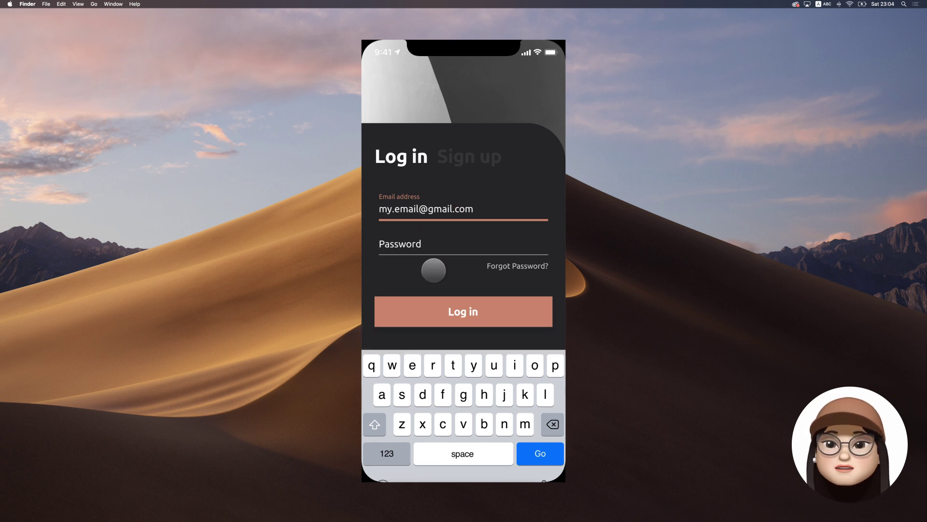
left_click(490, 213)
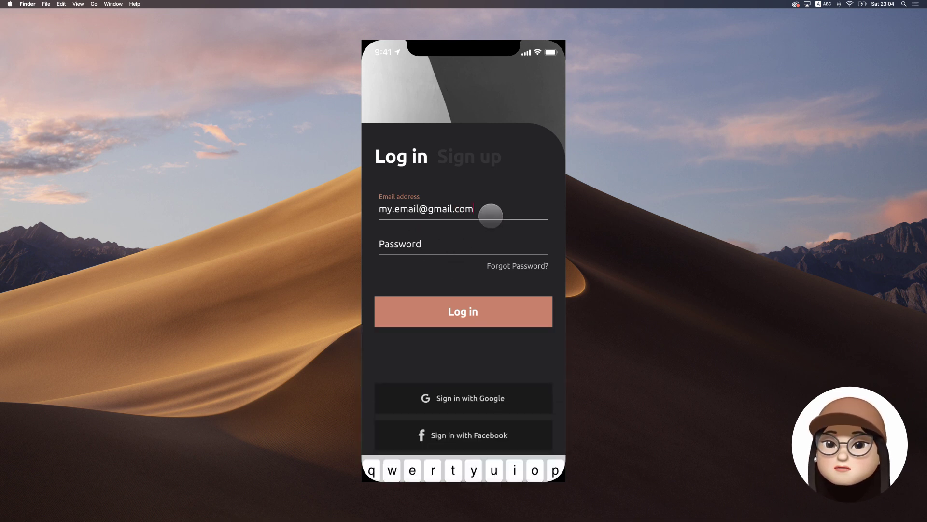
key("BackSpace")
key("BackSpace")
key("BackSpace")
key("BackSpace")
key("BackSpace")
key("BackSpace")
key("BackSpace")
key("BackSpace")
key("BackSpace")
key("BackSpace")
key("BackSpace")
key("BackSpace")
key("BackSpace")
key("BackSpace")
key("BackSpace")
key("BackSpace")
key("BackSpace")
key("BackSpace")
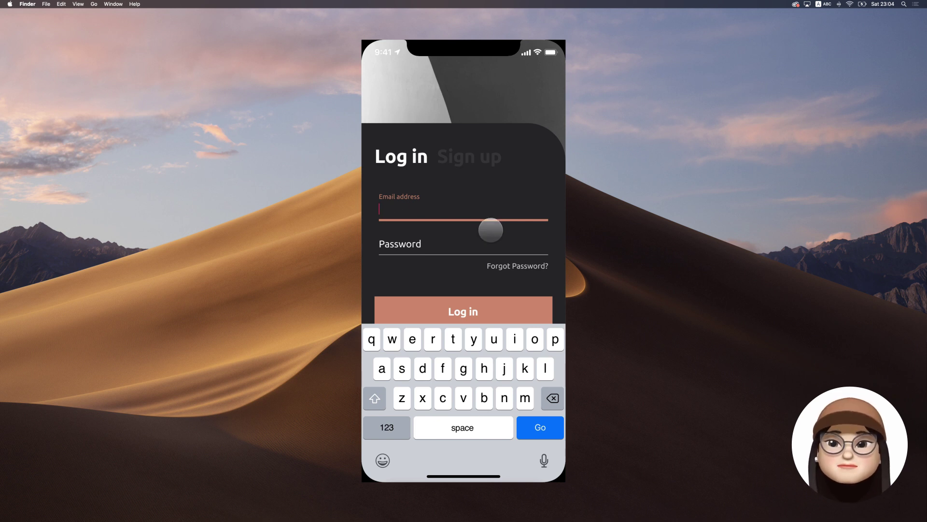
left_click(490, 228)
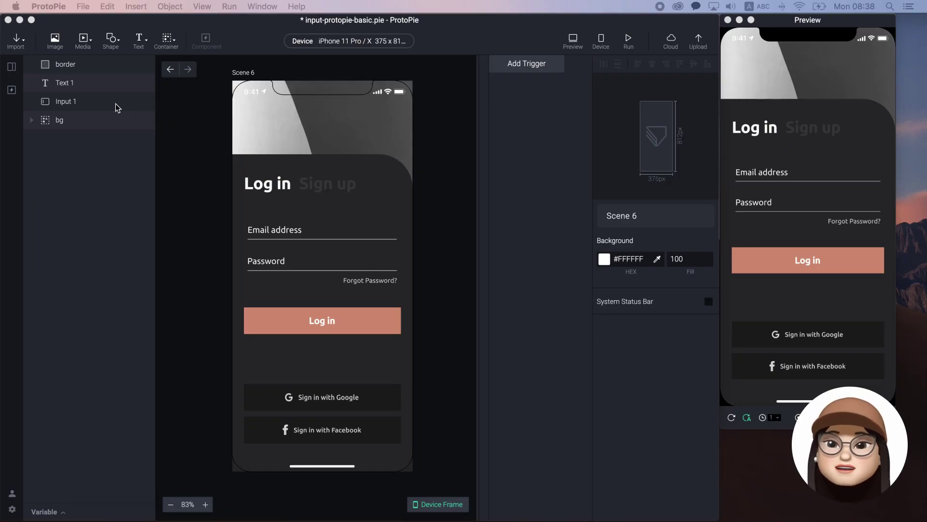
- Inspect the Input 1, Text 1 and border layers in the Layers panel
left_click(115, 103)
left_click(114, 104)
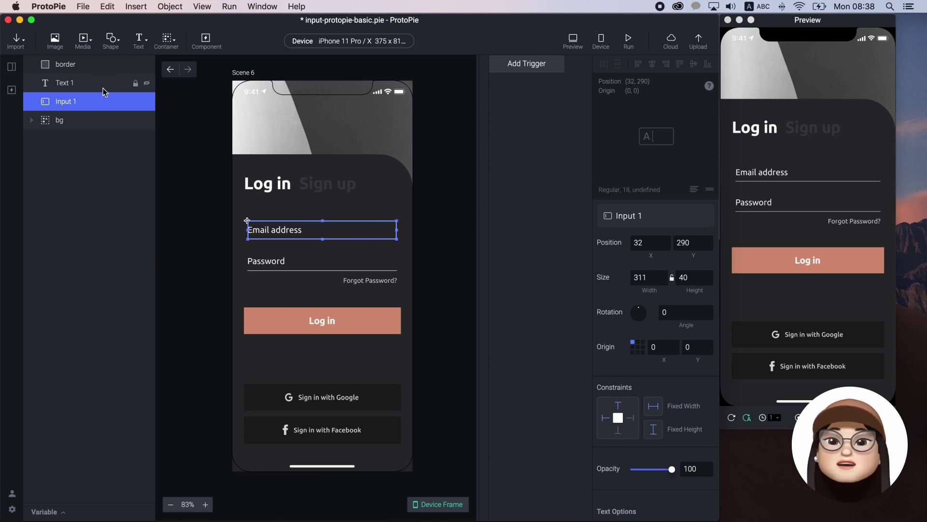
left_click(103, 88)
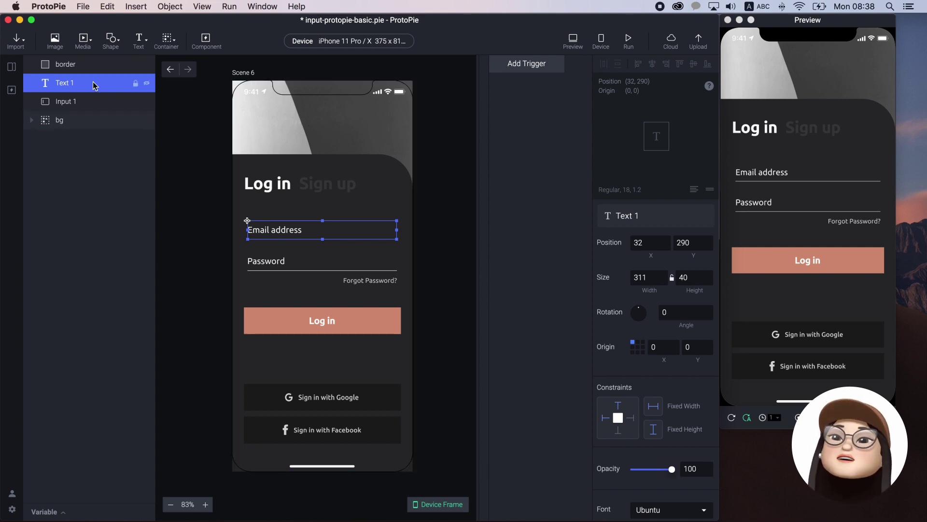
left_click(92, 64)
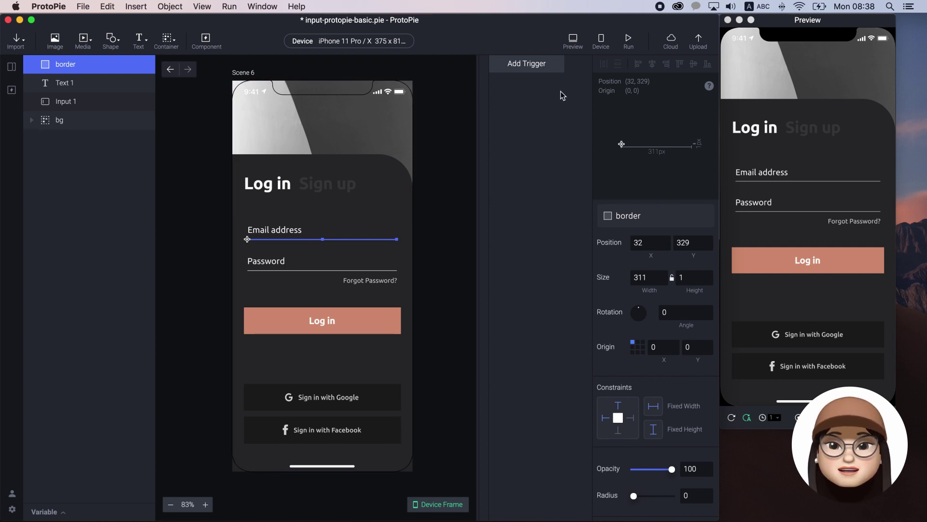
left_click(553, 75)
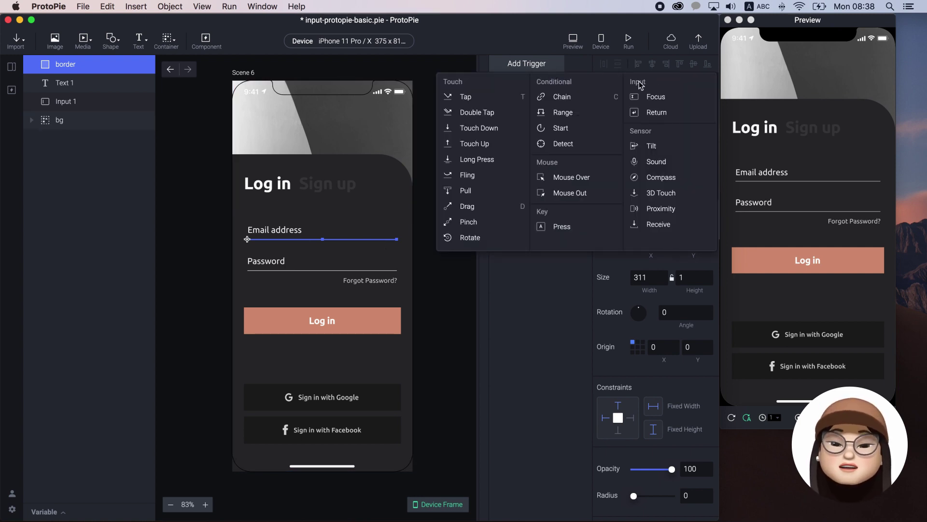
- Add a Focus In trigger on Input 1 with a Text response
left_click(682, 99)
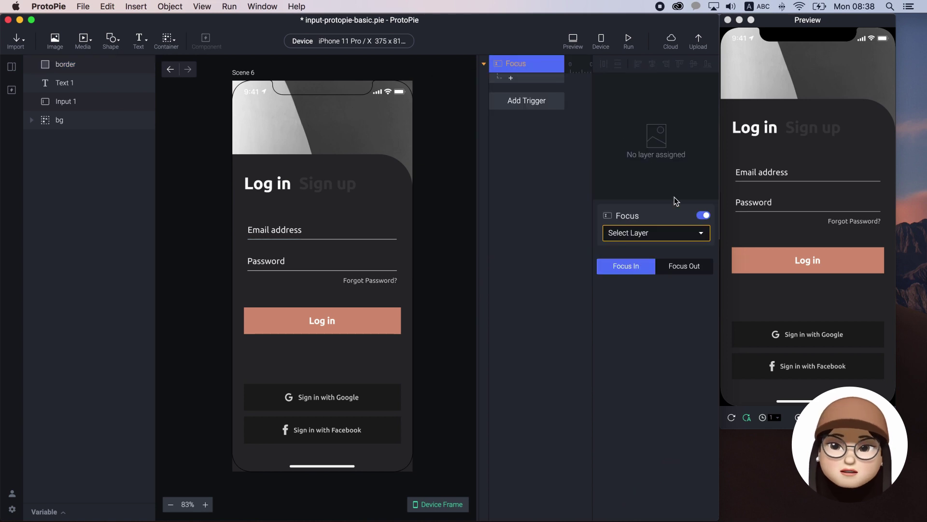
left_click(666, 235)
left_click(635, 278)
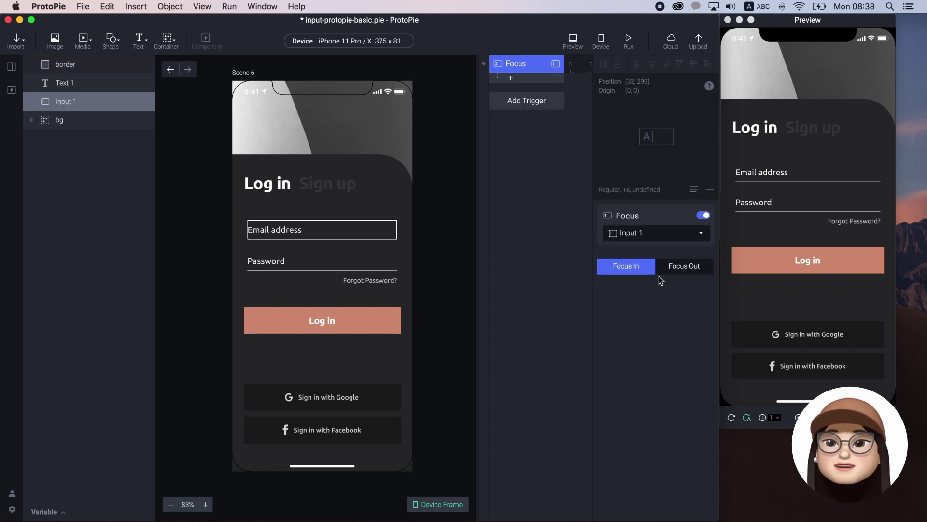
left_click(511, 80)
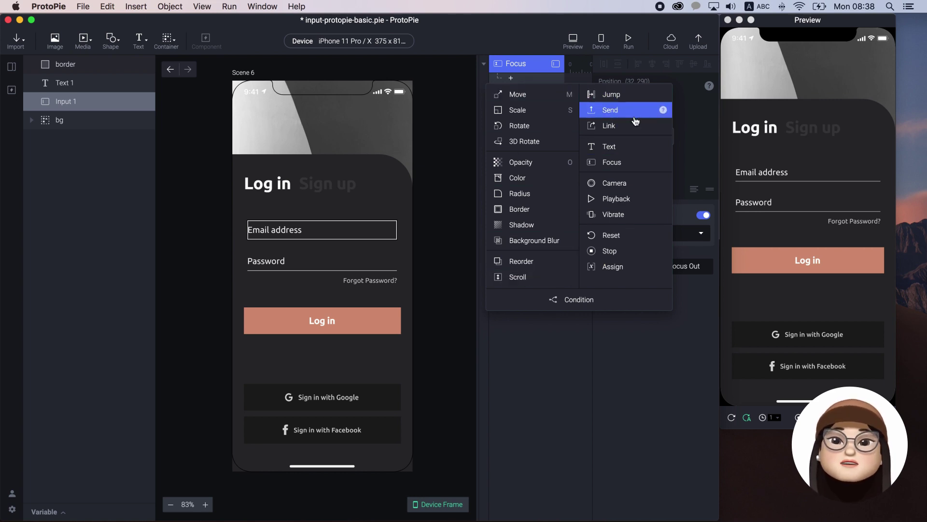
left_click(631, 144)
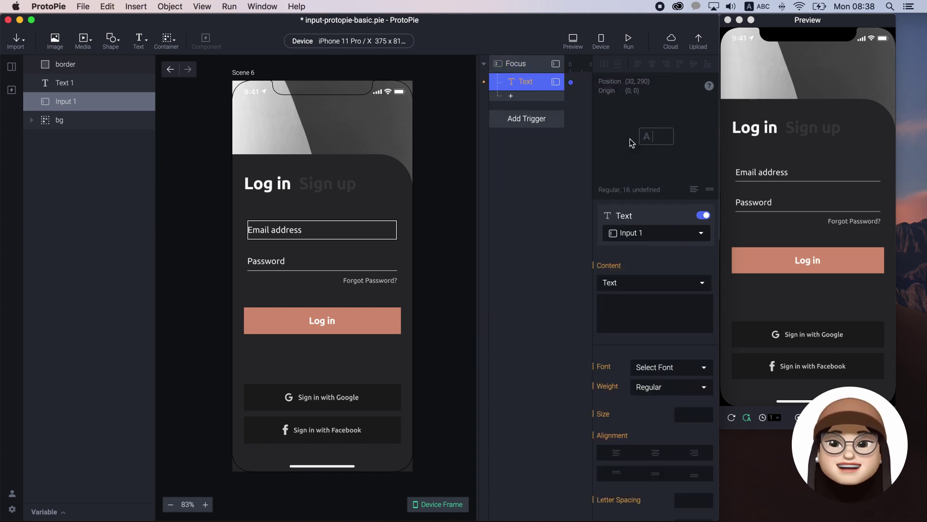
- Point the Text response at Text 1 and set its text size to 12
left_click(638, 239)
left_click(644, 274)
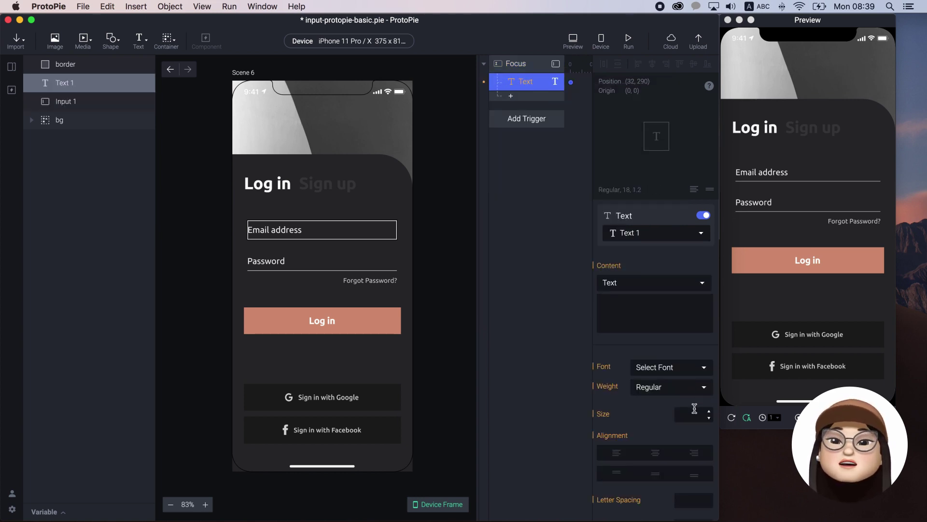
left_click(695, 409)
type("12")
key("Return")
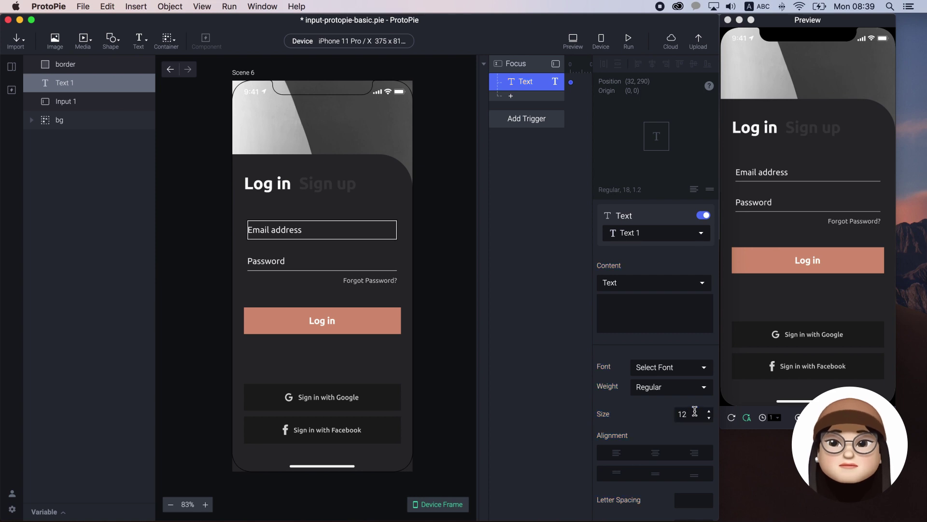
- Add a Move response that raises Text 1 to Y 268
left_click(522, 98)
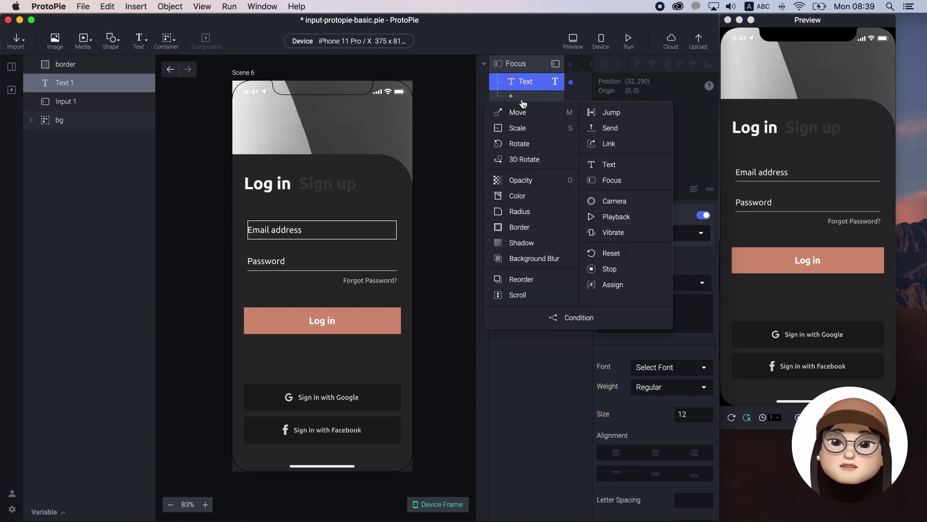
left_click(516, 112)
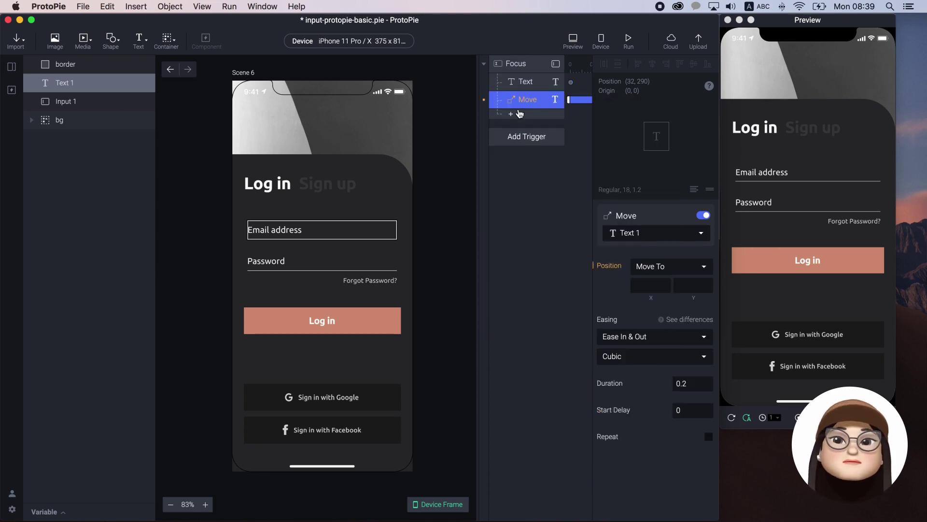
left_click(692, 285)
type("26")
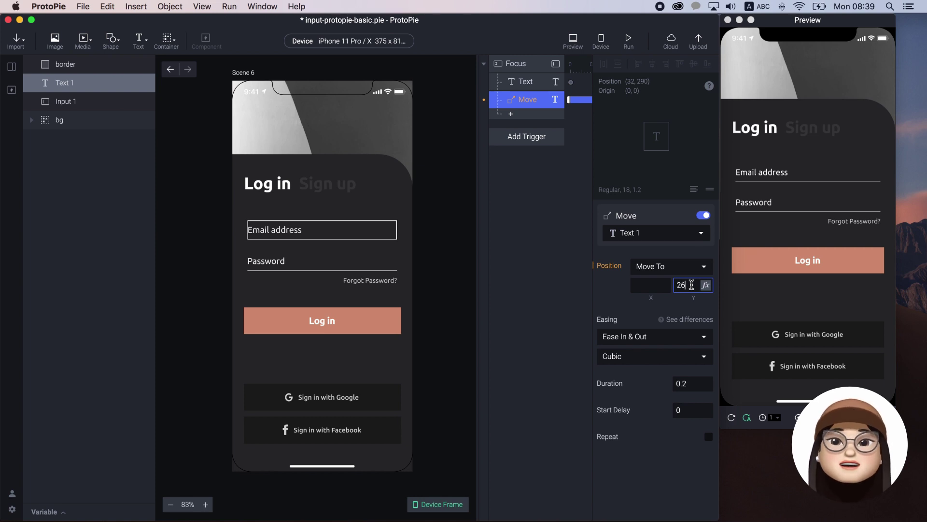
type("8")
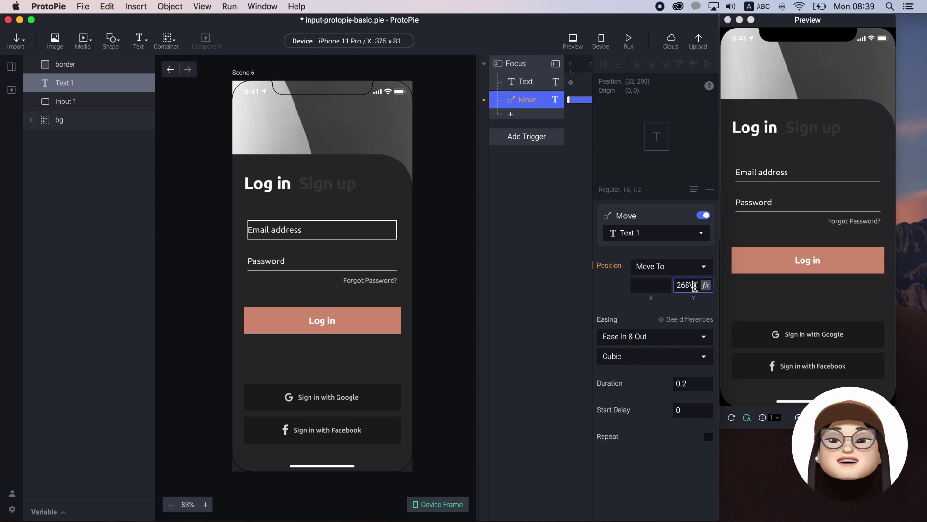
key("Return")
- Add a Color response turning Text 1 beige #D39276, sampled from the Log in button
left_click(524, 116)
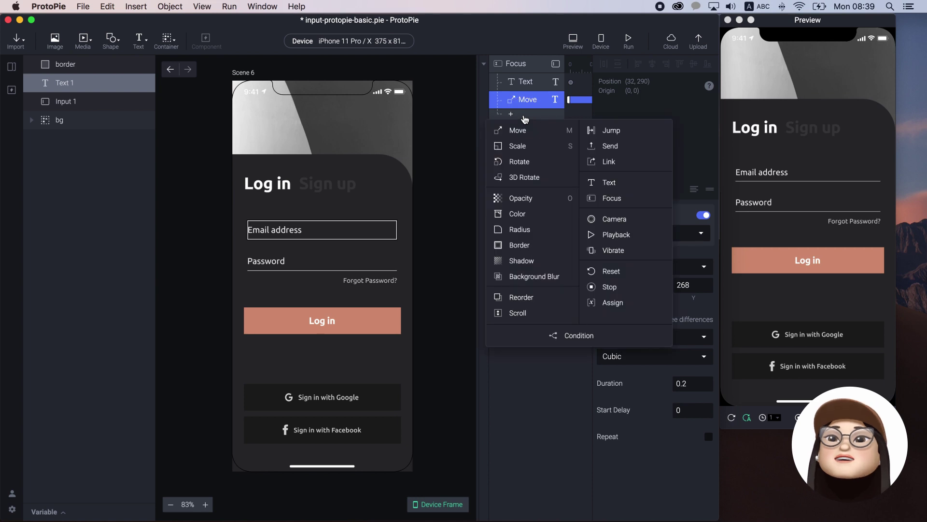
left_click(527, 213)
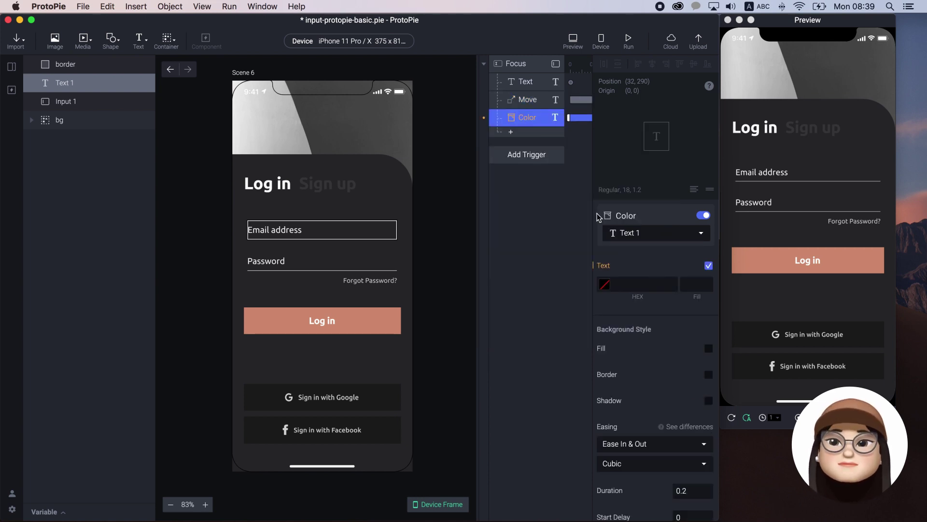
left_click(609, 283)
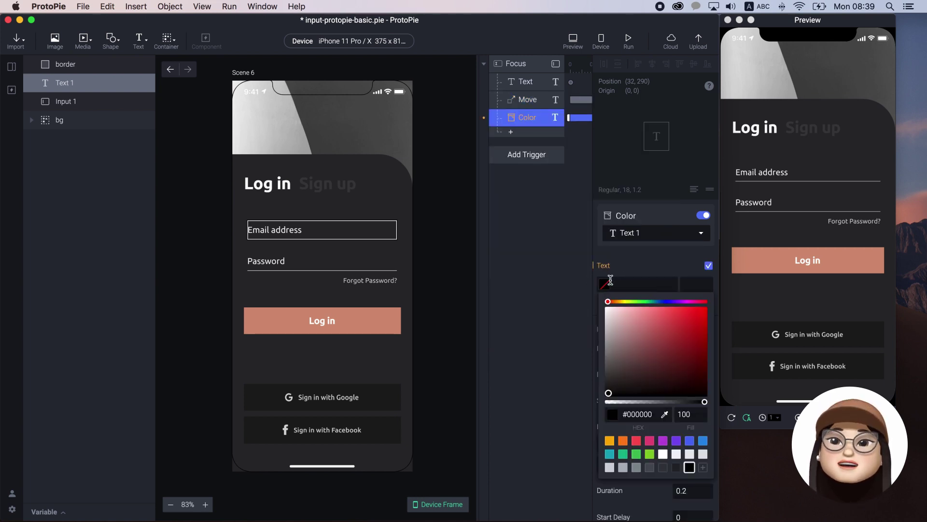
left_click(665, 415)
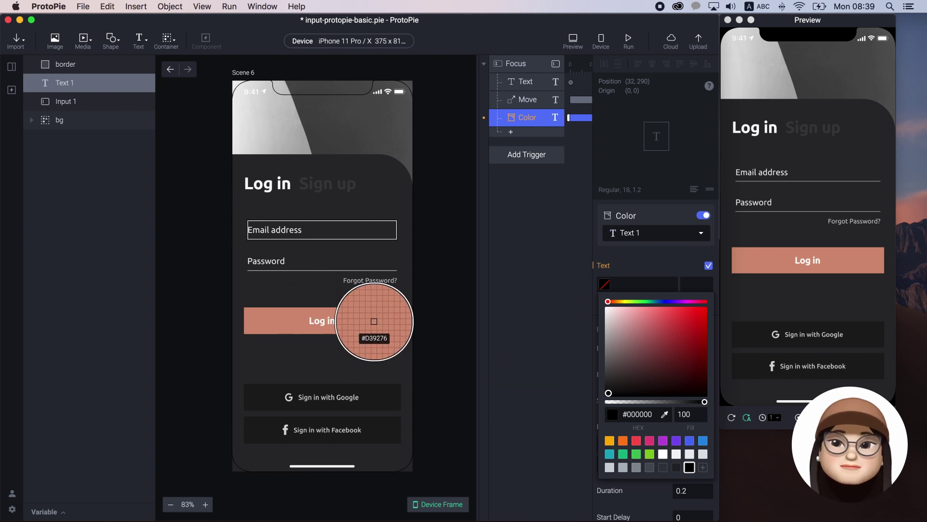
left_click(377, 322)
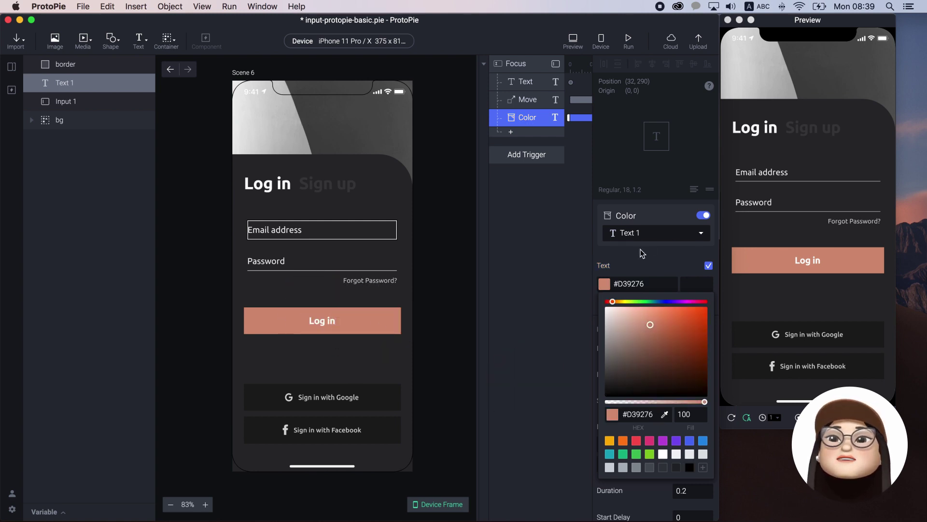
left_click(642, 253)
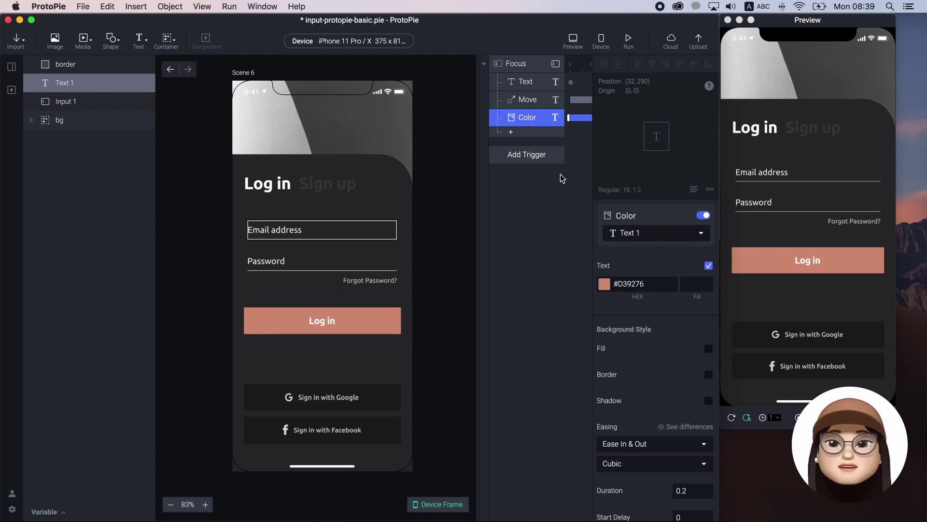
left_click(804, 170)
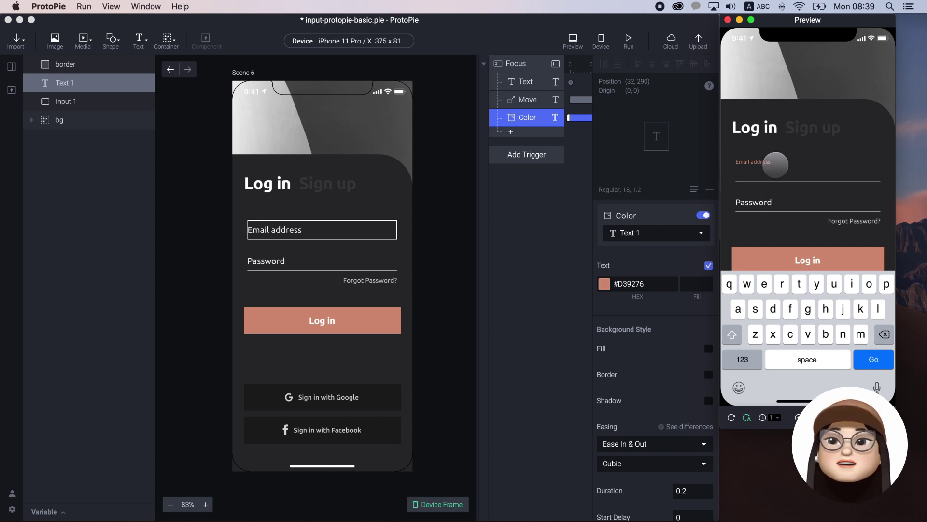
- Return from the preview to editing the Focus trigger's responses
left_click(558, 177)
left_click(510, 132)
key("Escape")
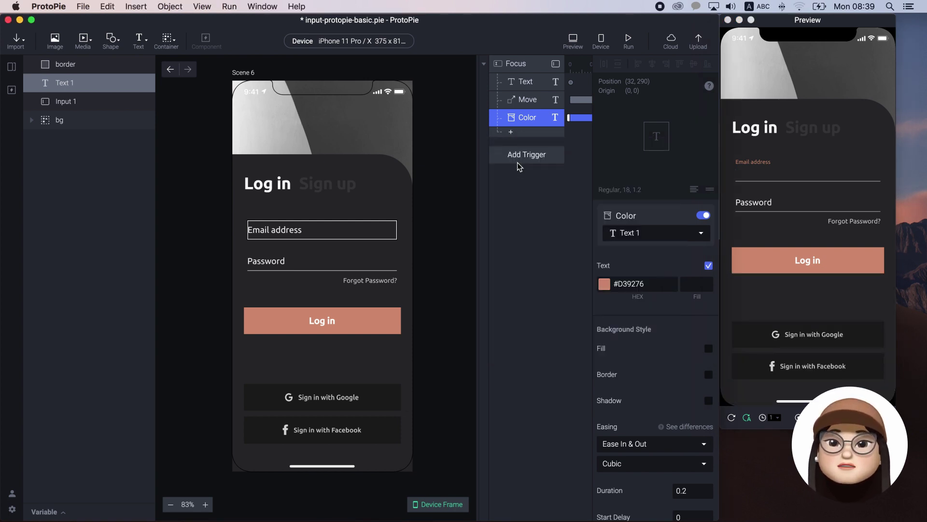
- Add a Scale response that grows the border line to height 4
left_click(631, 232)
left_click(636, 273)
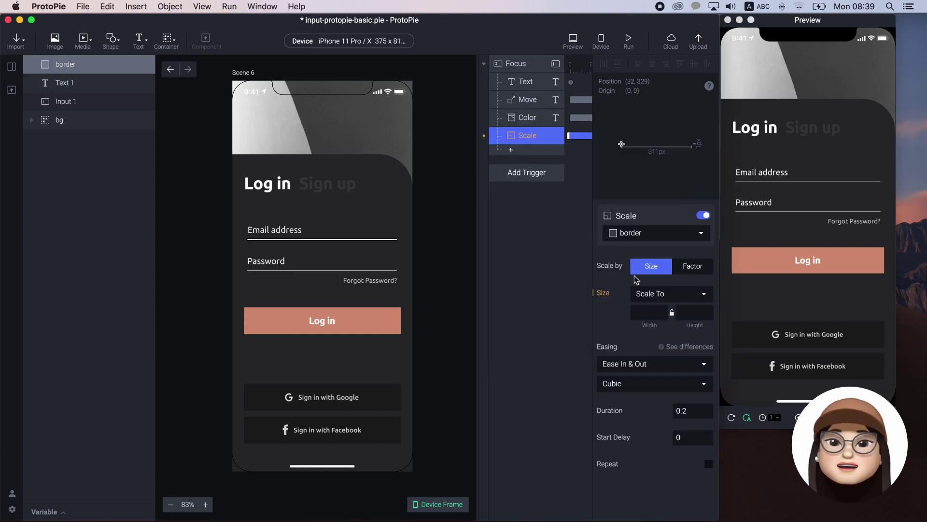
left_click(697, 312)
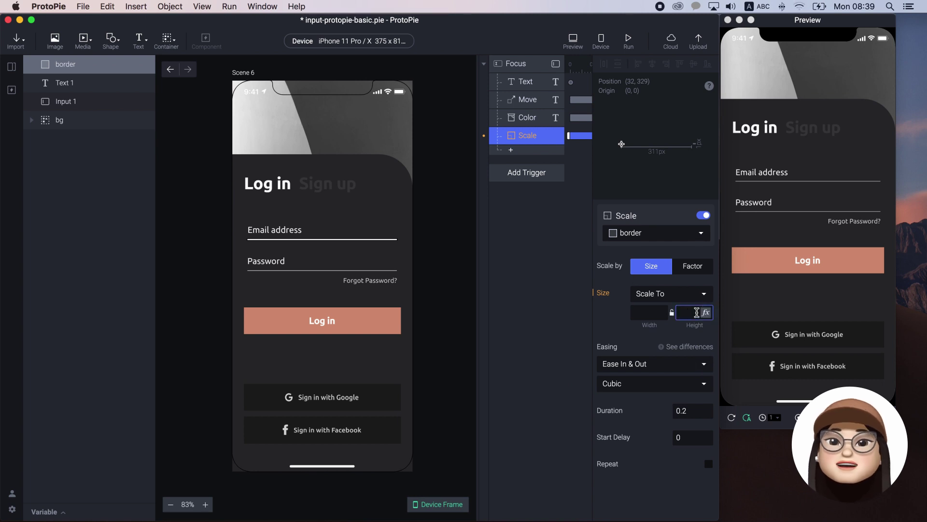
type("4")
key("Return")
- Add a Color response turning the border fill #D39276, sampled from the Log in button
left_click(510, 149)
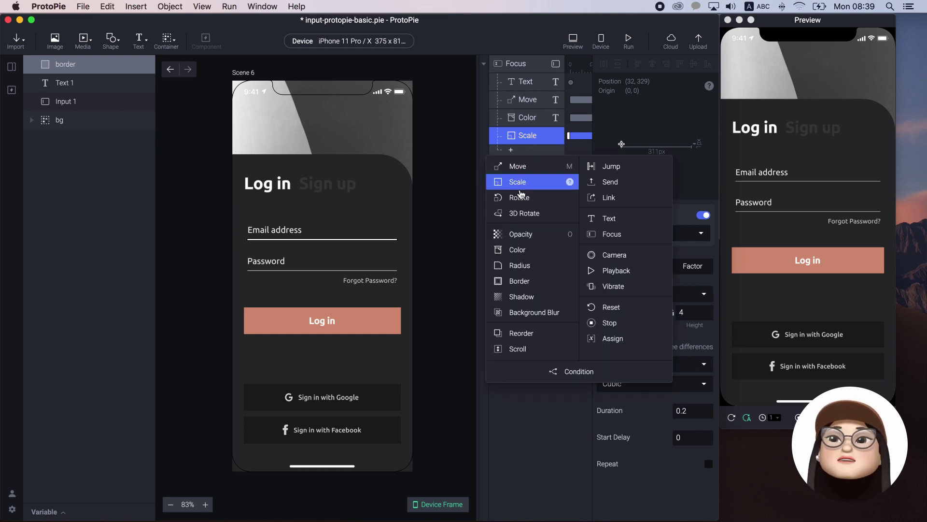
left_click(517, 249)
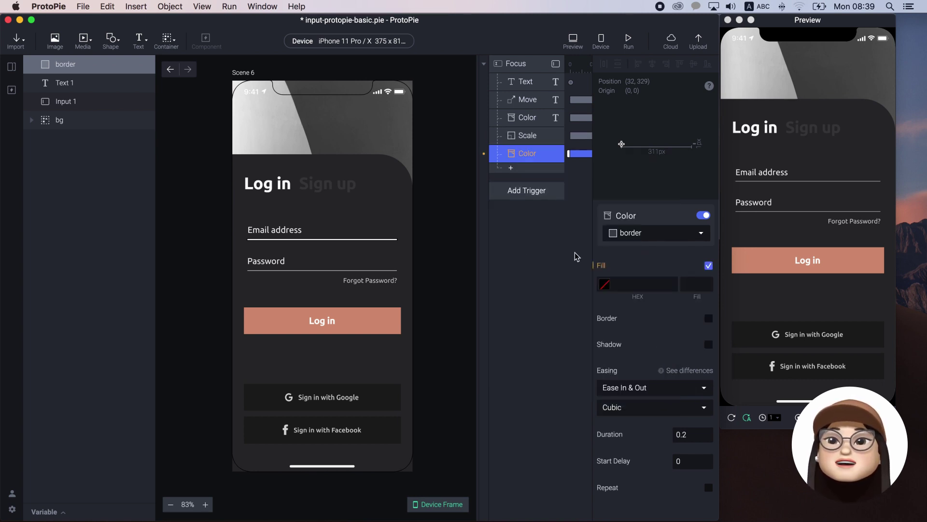
left_click(603, 285)
left_click(665, 414)
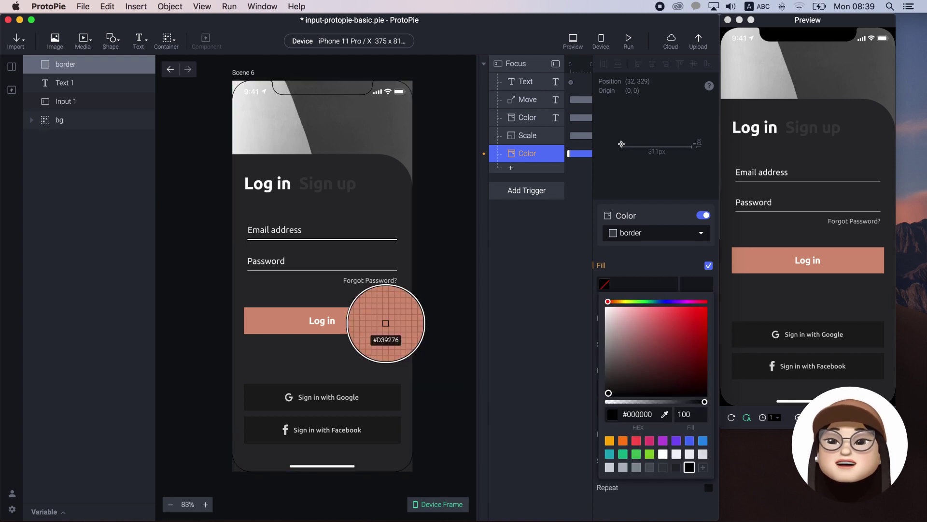
left_click(386, 322)
left_click(667, 256)
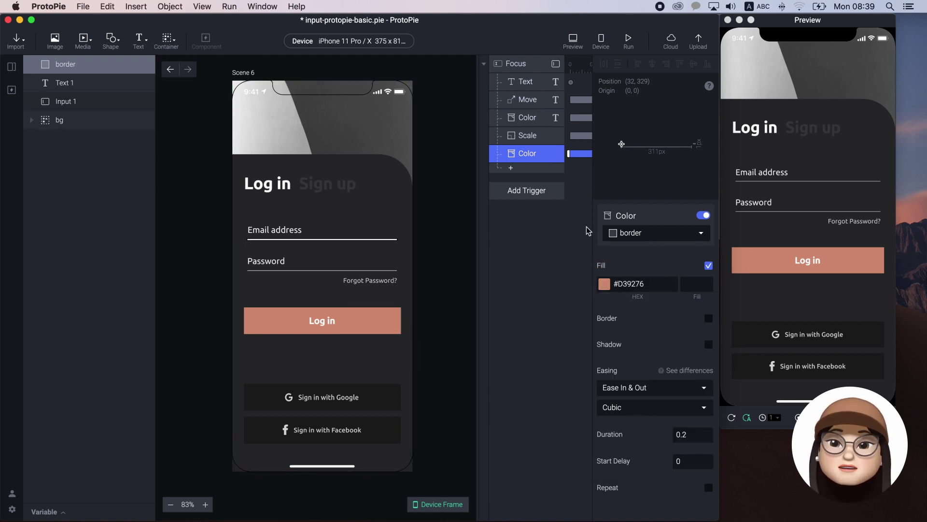
- Test the preview by focusing, unfocusing and refocusing the email field
left_click(756, 170)
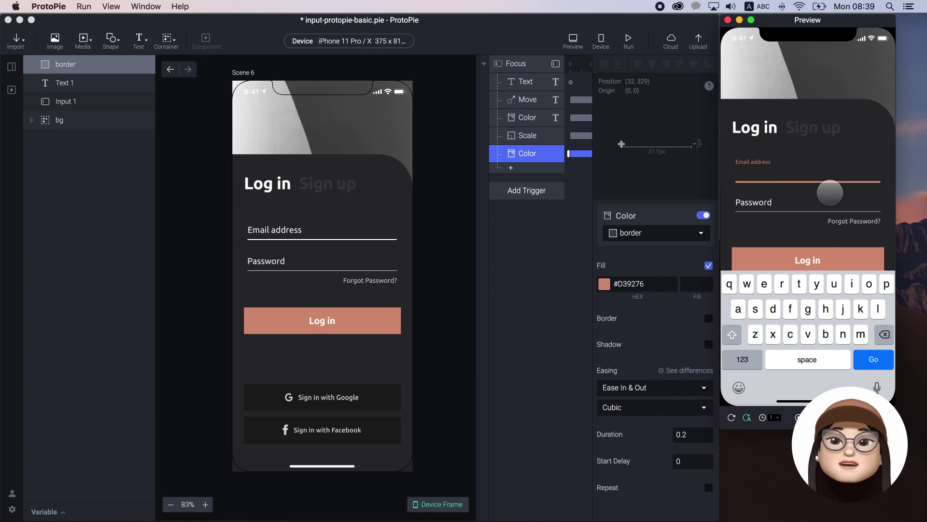
left_click(830, 192)
left_click(831, 173)
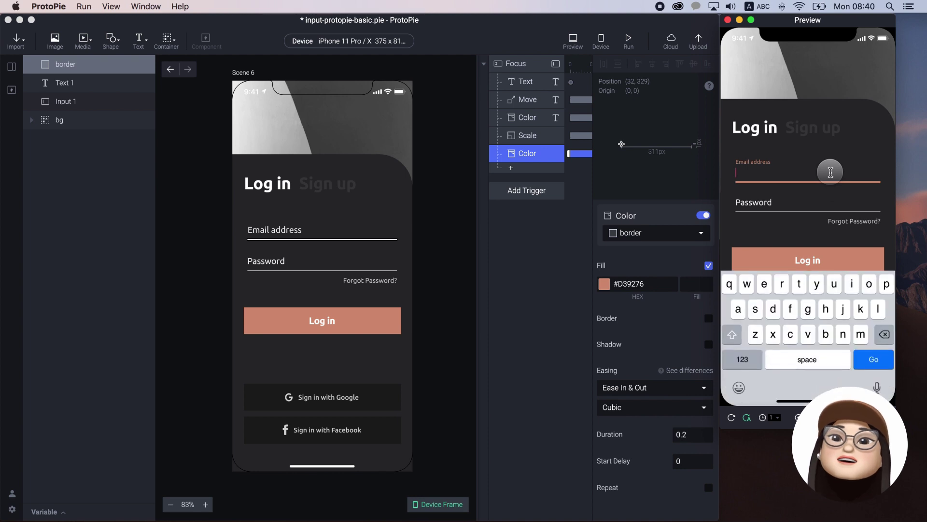
left_click(831, 202)
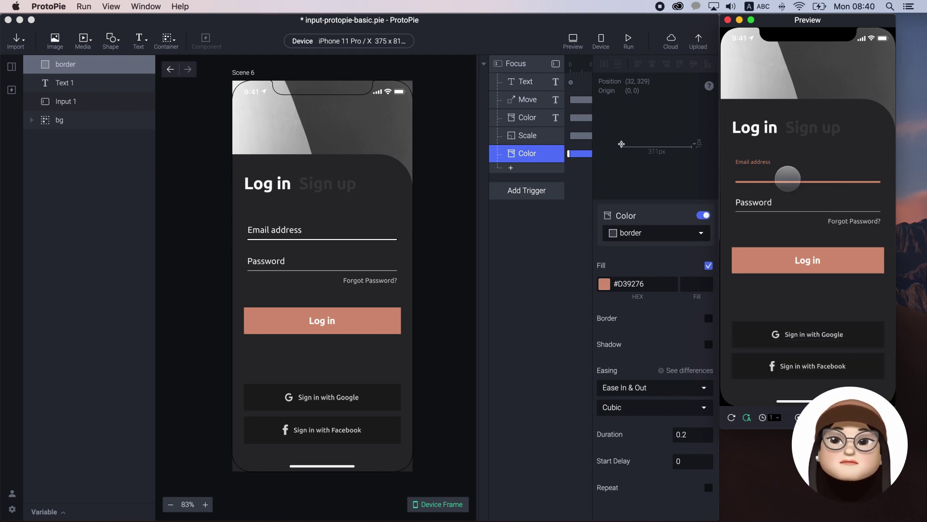
left_click(513, 192)
- Add a second Focus trigger on Input 1 set to Focus Out
left_click(650, 222)
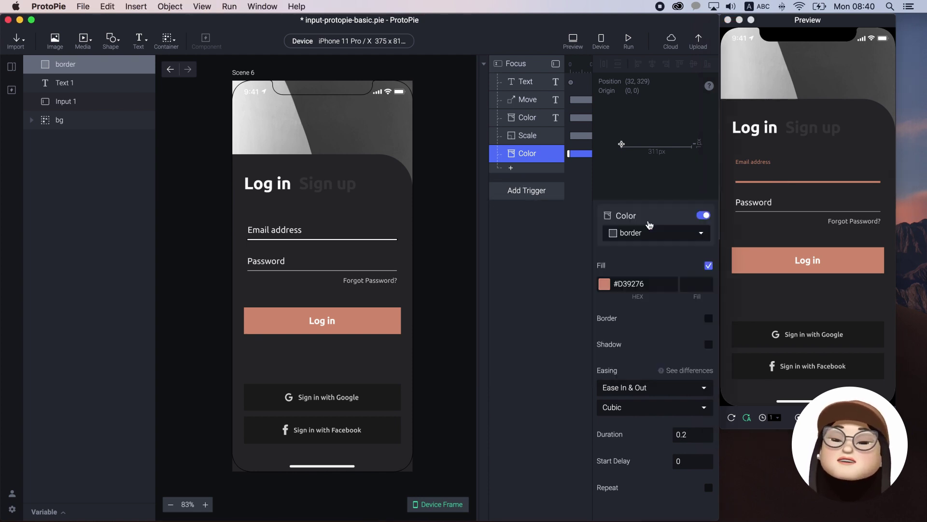
left_click(650, 233)
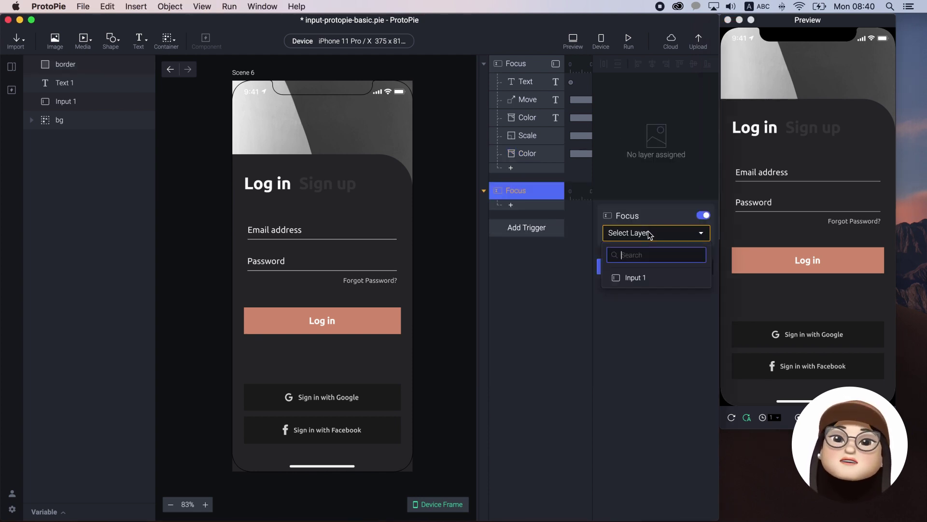
left_click(646, 278)
left_click(678, 268)
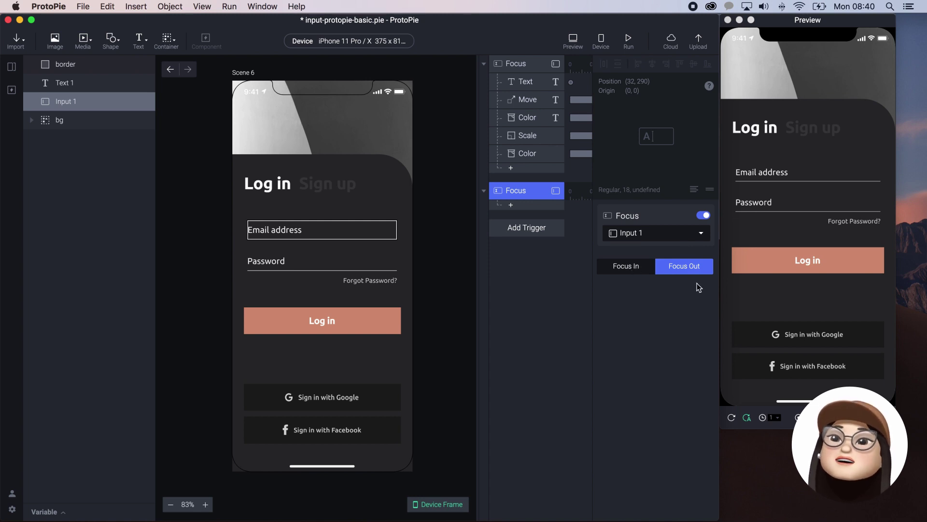
- Give the Focus Out trigger Reset responses for Text 1 and the border line
left_click(510, 206)
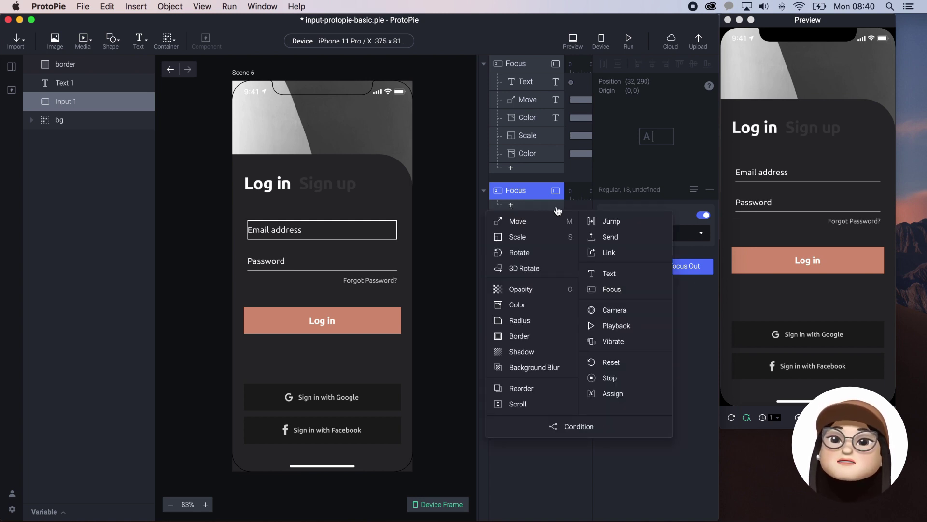
left_click(611, 362)
left_click(660, 235)
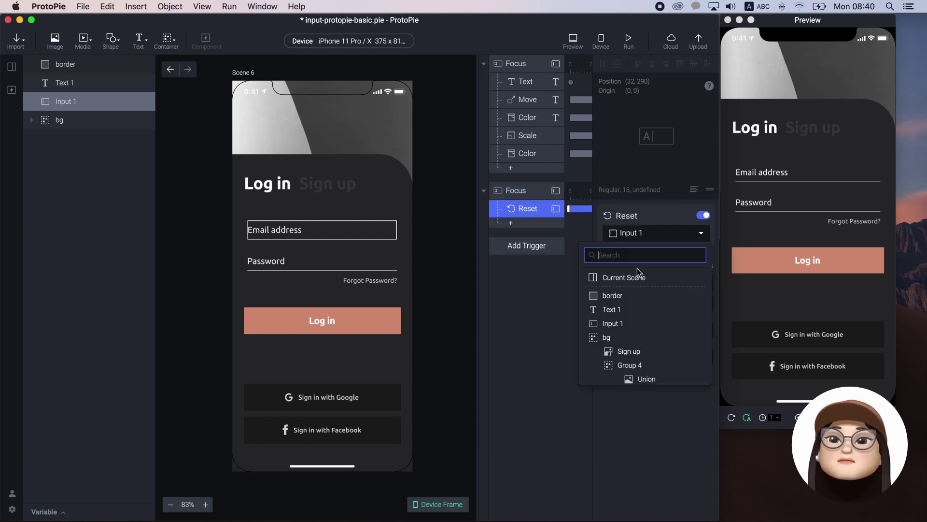
left_click(631, 309)
left_click(523, 224)
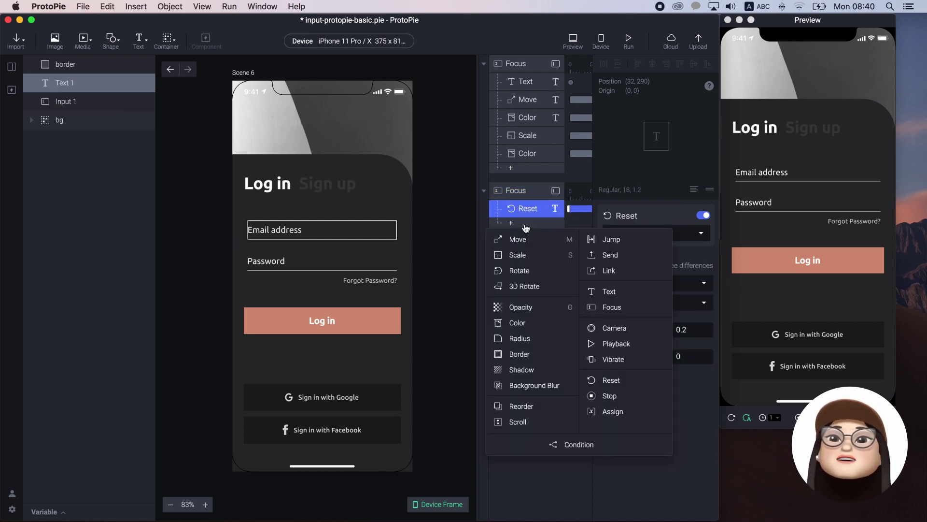
left_click(612, 380)
left_click(662, 233)
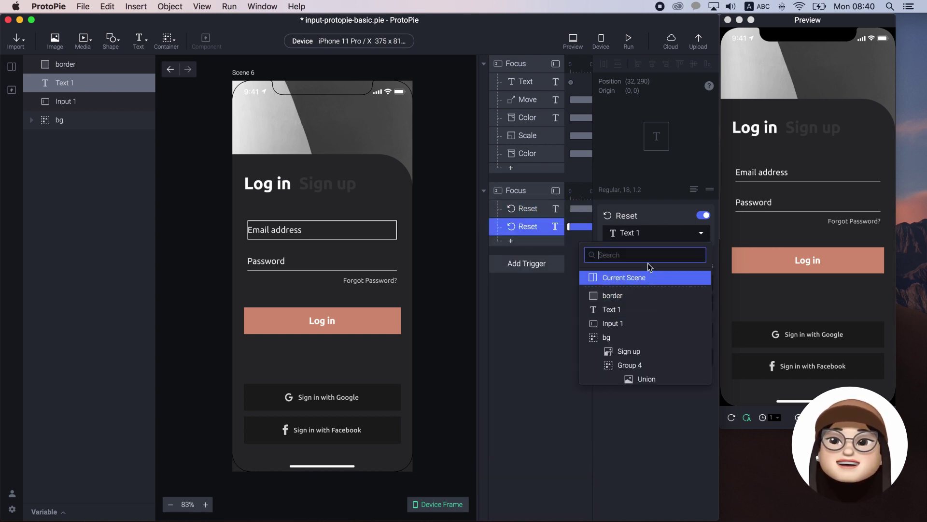
left_click(630, 294)
- In the preview, type 'hello' in the email field and leave it, revealing the overlapping label
left_click(815, 177)
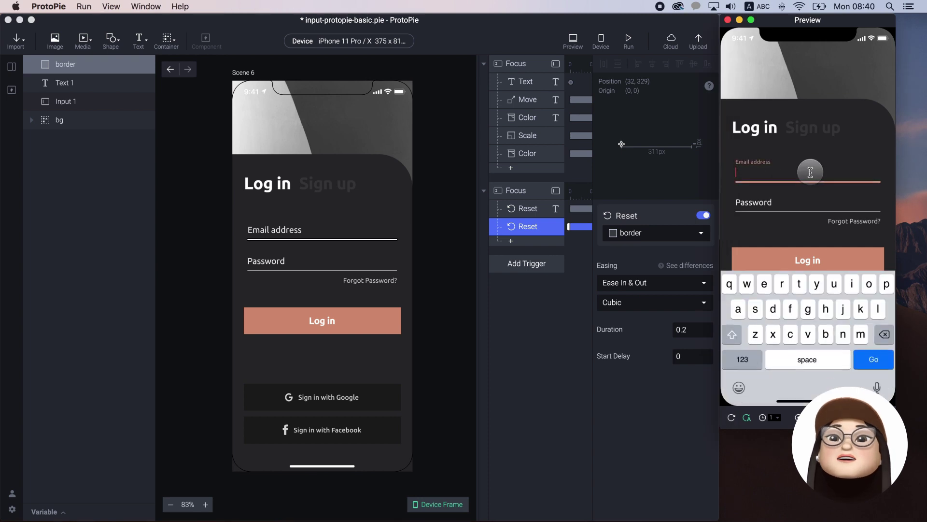
left_click(806, 196)
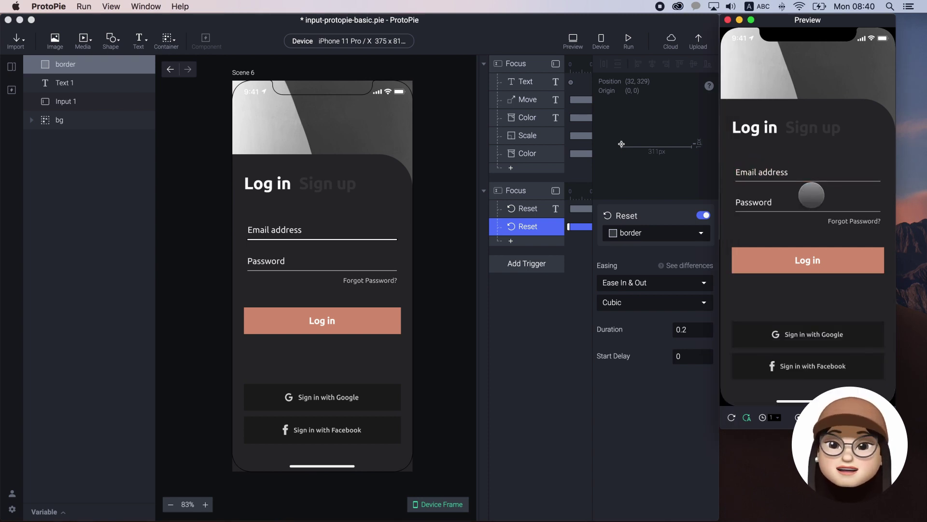
left_click(810, 173)
type("hello")
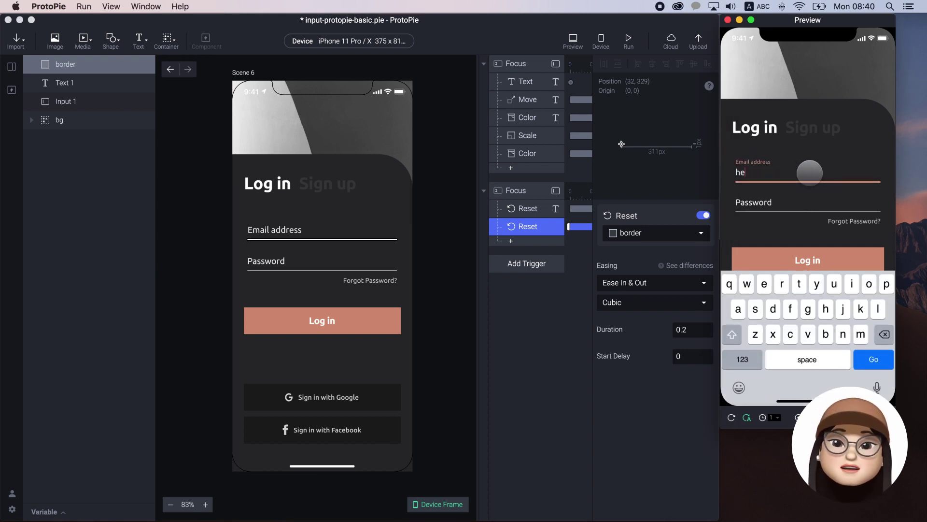
left_click(810, 199)
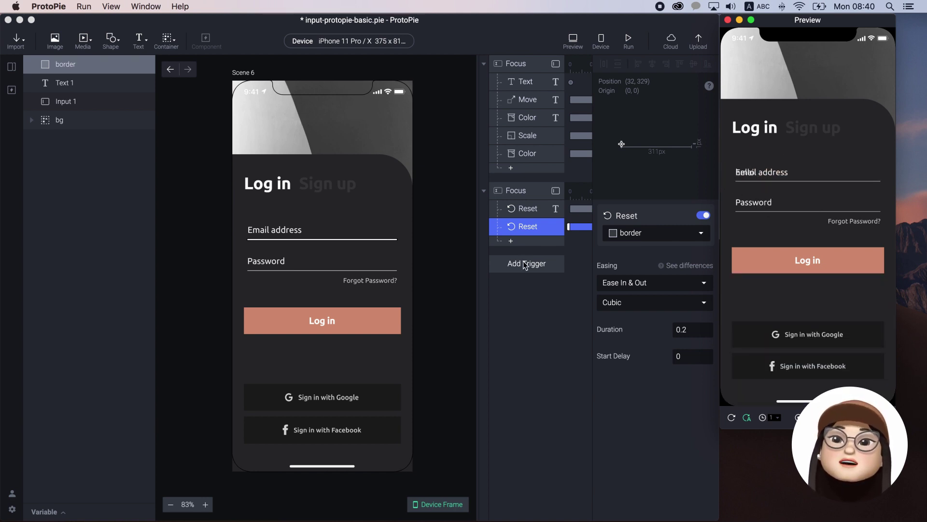
left_click(510, 241)
left_click(511, 241)
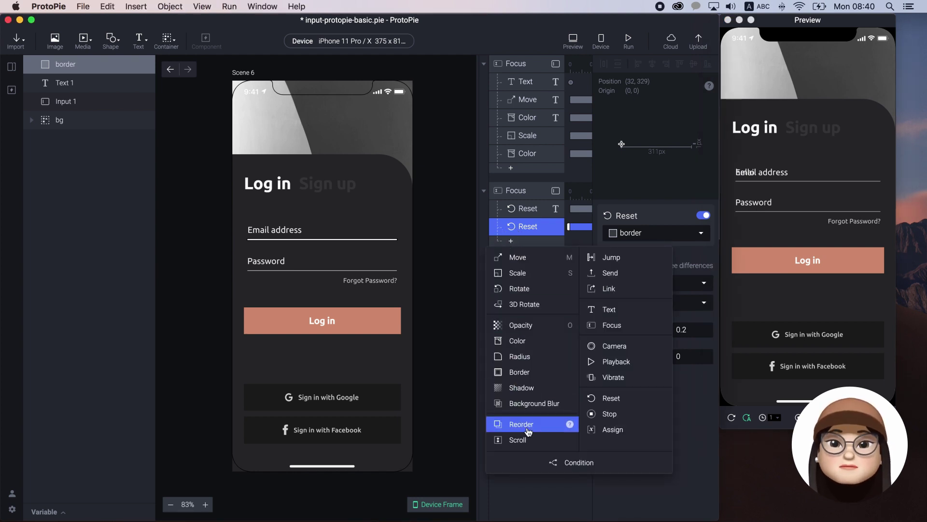
- Add a Condition checking whether Input 1's Text equals an empty value
left_click(574, 465)
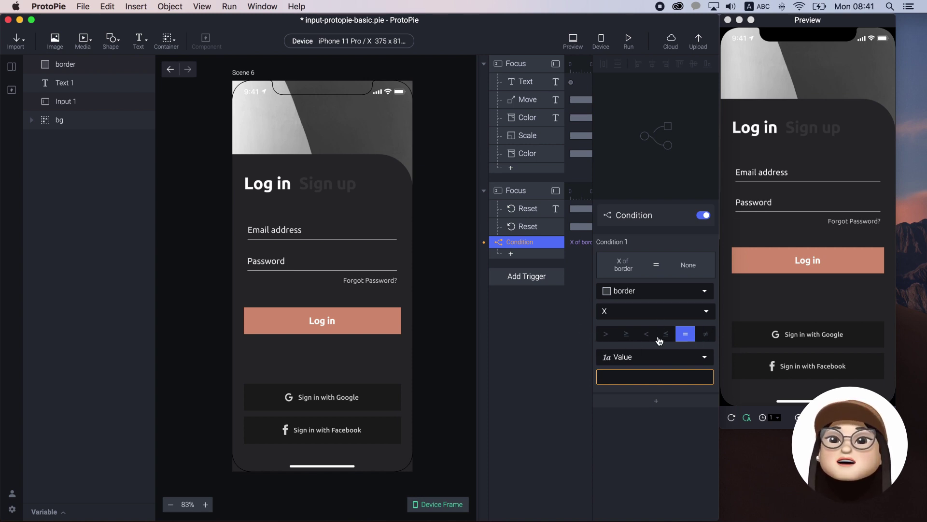
left_click(621, 288)
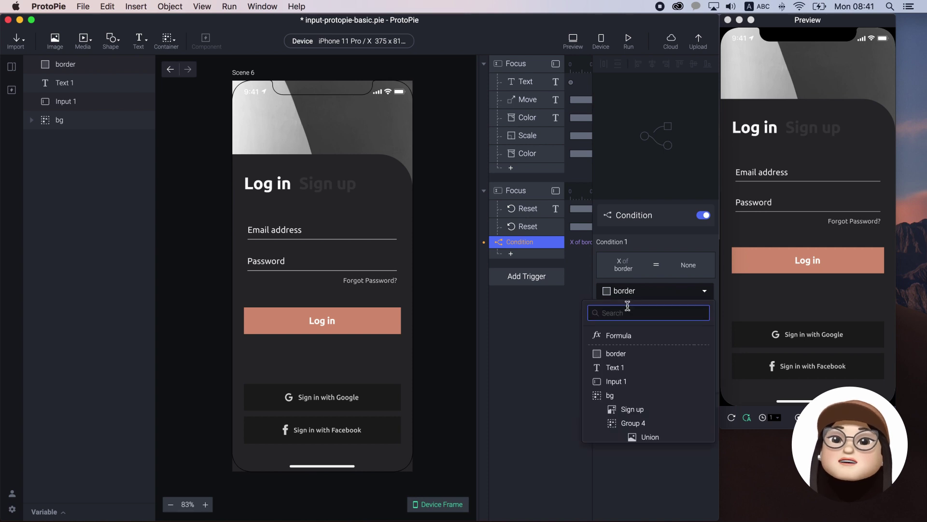
left_click(620, 296)
left_click(621, 380)
left_click(623, 311)
scroll(627, 330, "down", 5)
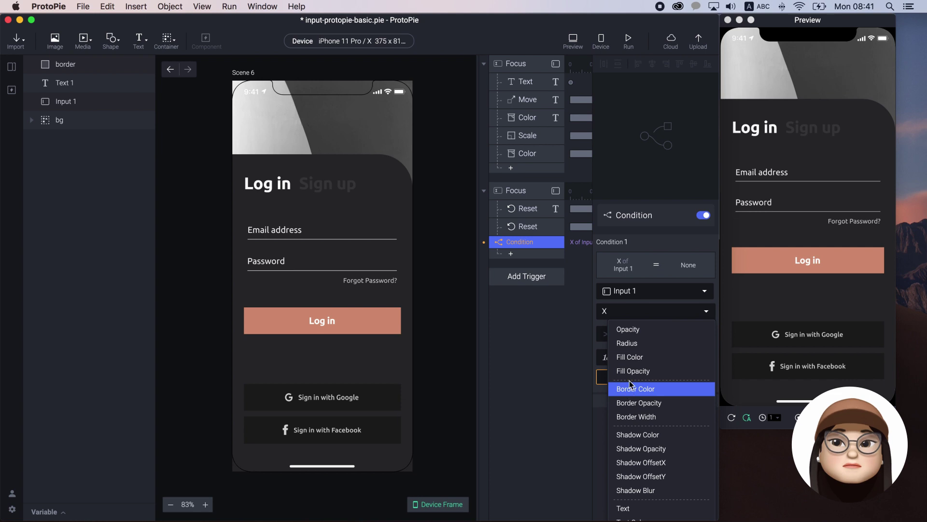
left_click(630, 507)
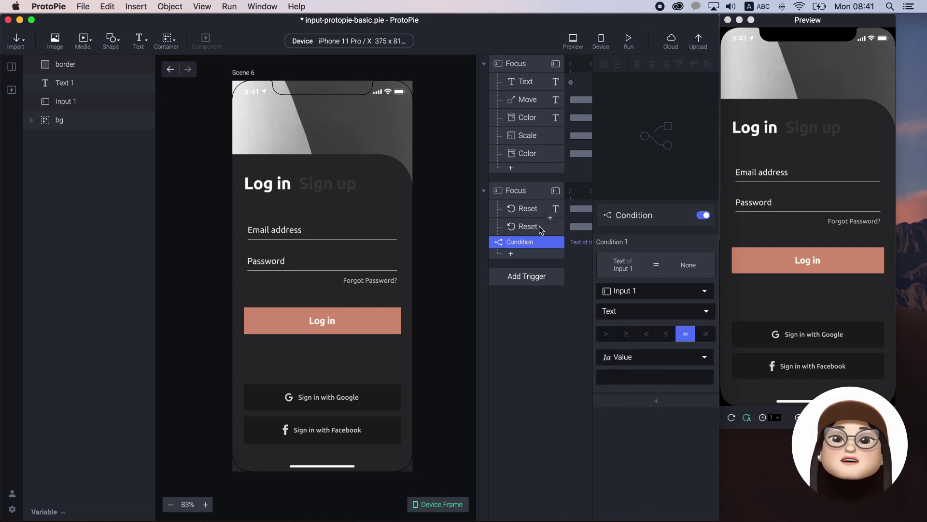
- Move the Text 1 Reset under the empty-text Condition and test focusing and leaving the empty field
left_click_drag(528, 208, 529, 244)
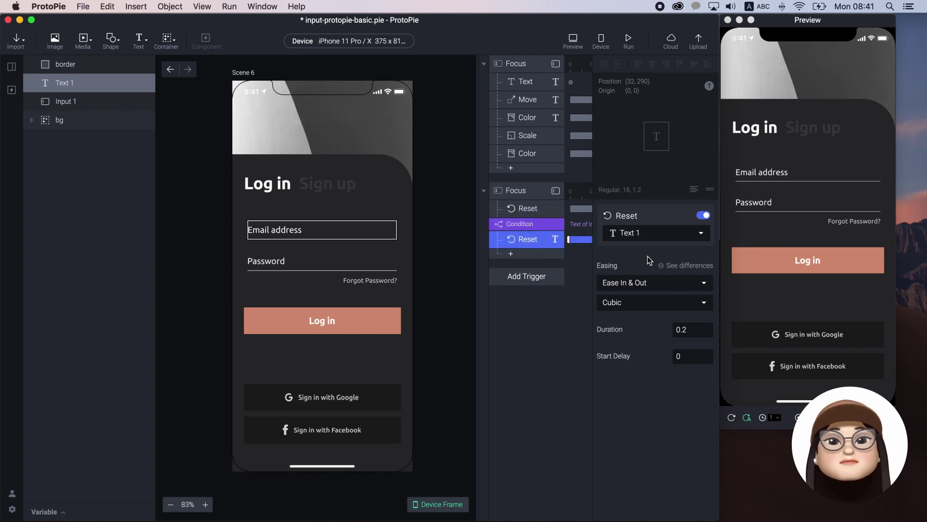
left_click(538, 224)
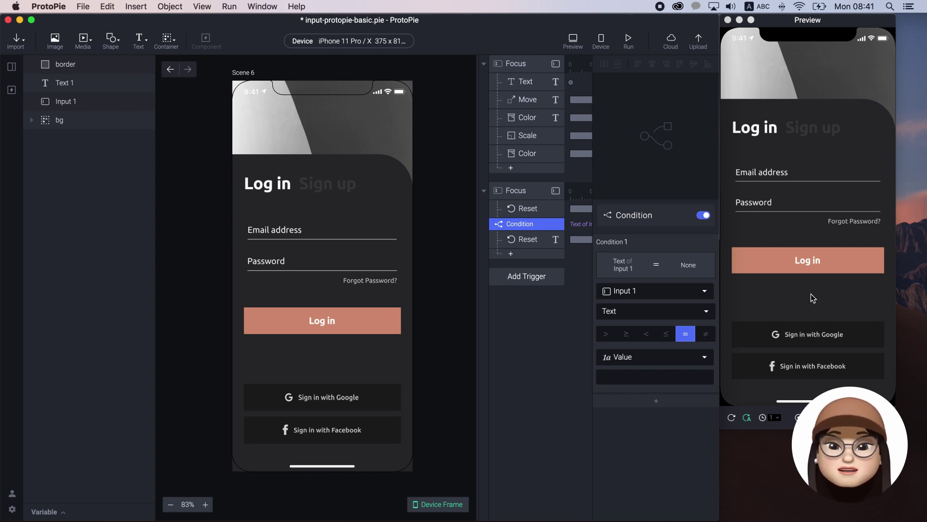
left_click(757, 176)
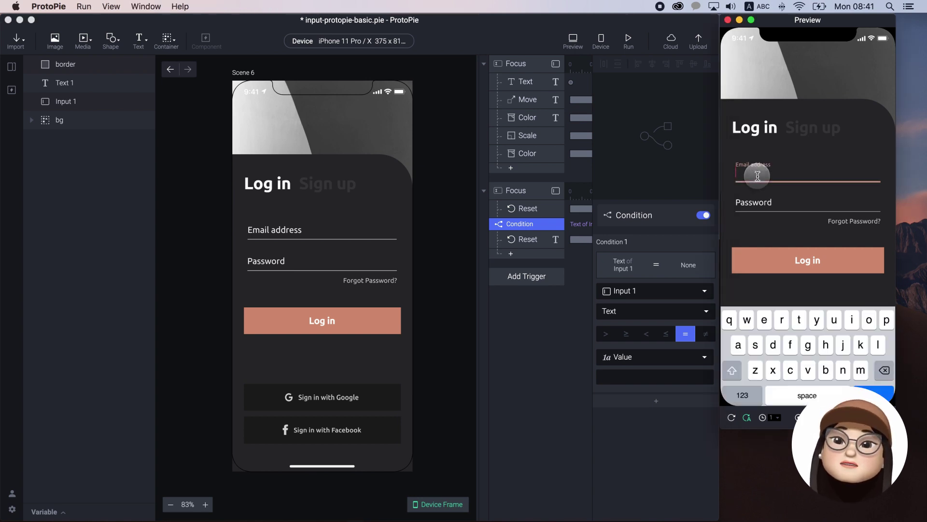
left_click(799, 223)
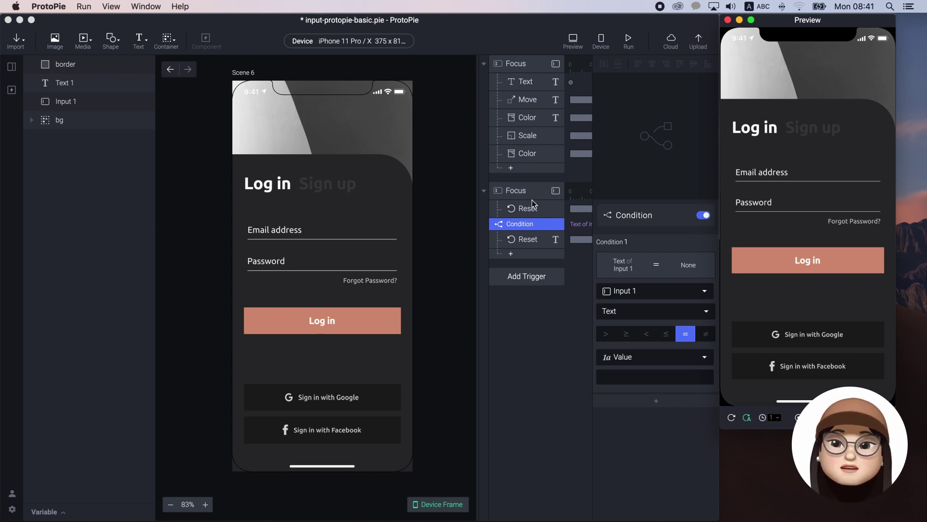
left_click(523, 214)
left_click(522, 212)
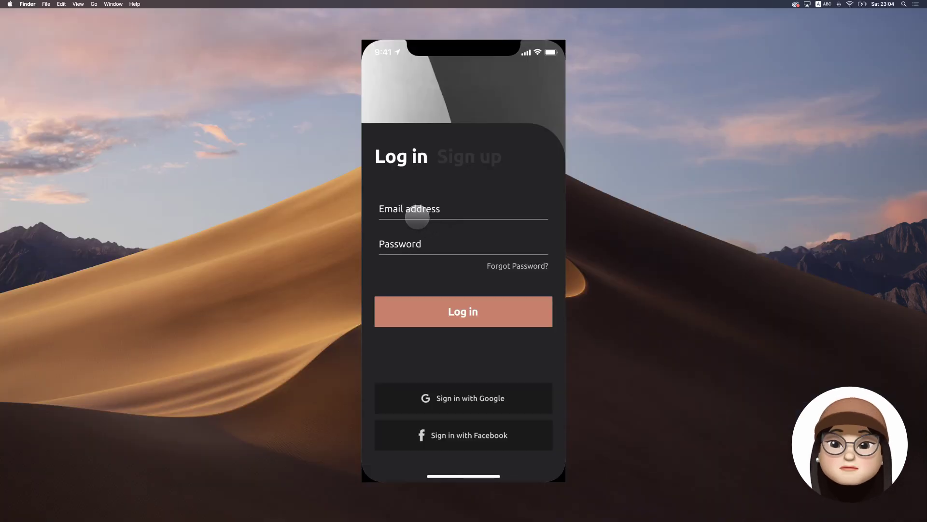
left_click(417, 216)
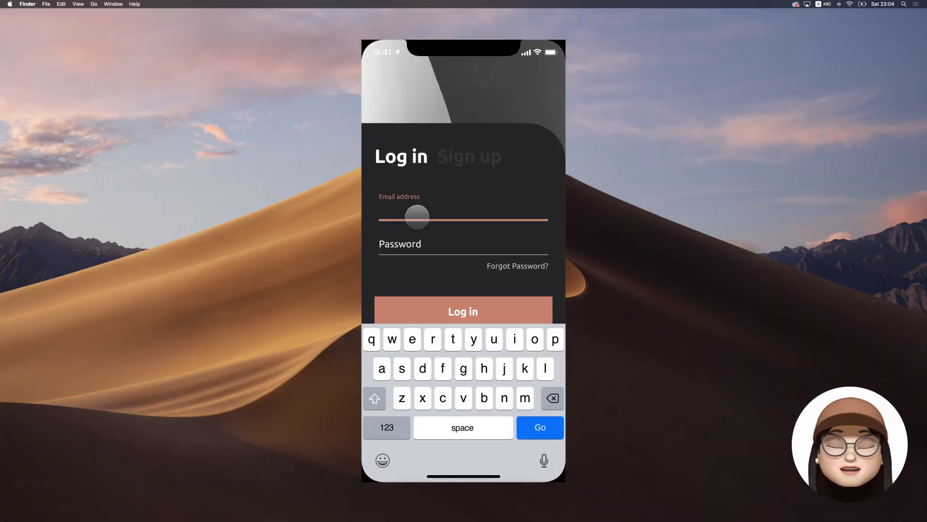
- Enter a sample email address and leave the field, then clear it and leave again
type("my.email")
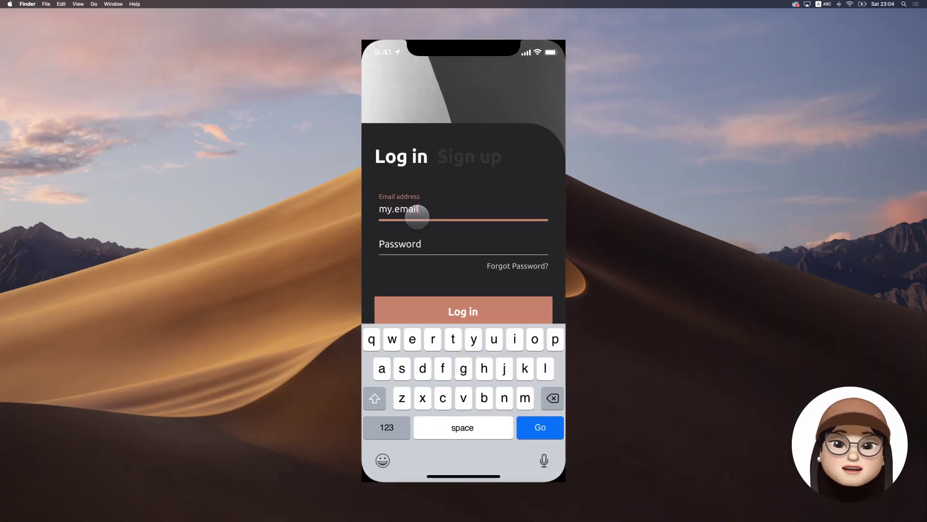
type("@gmail.com")
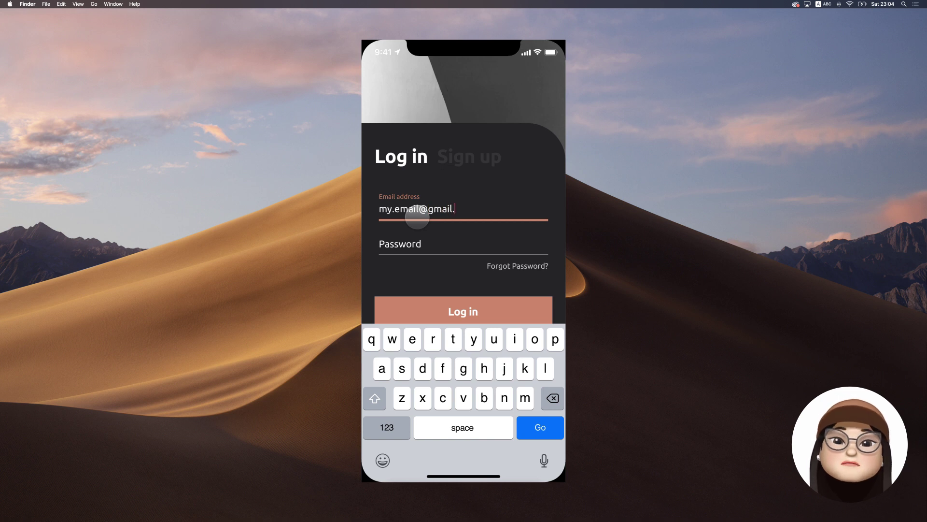
left_click(428, 263)
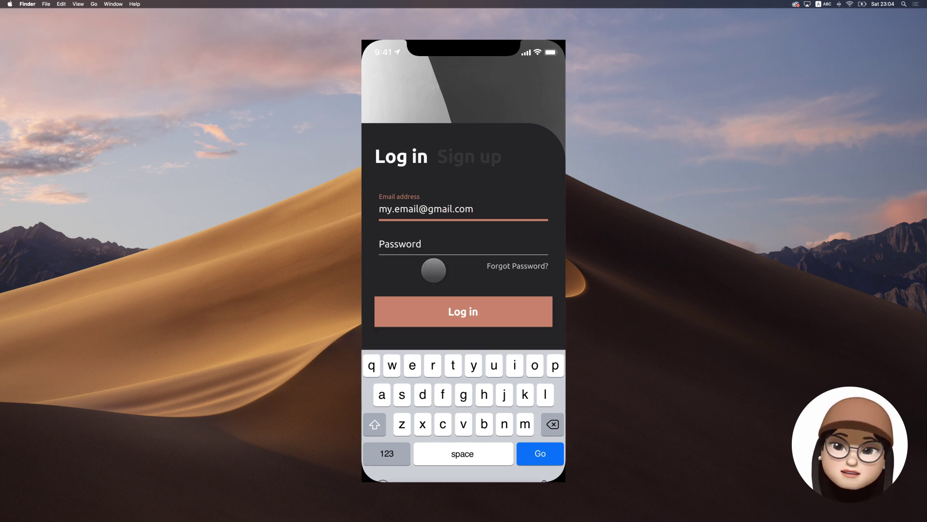
left_click(491, 214)
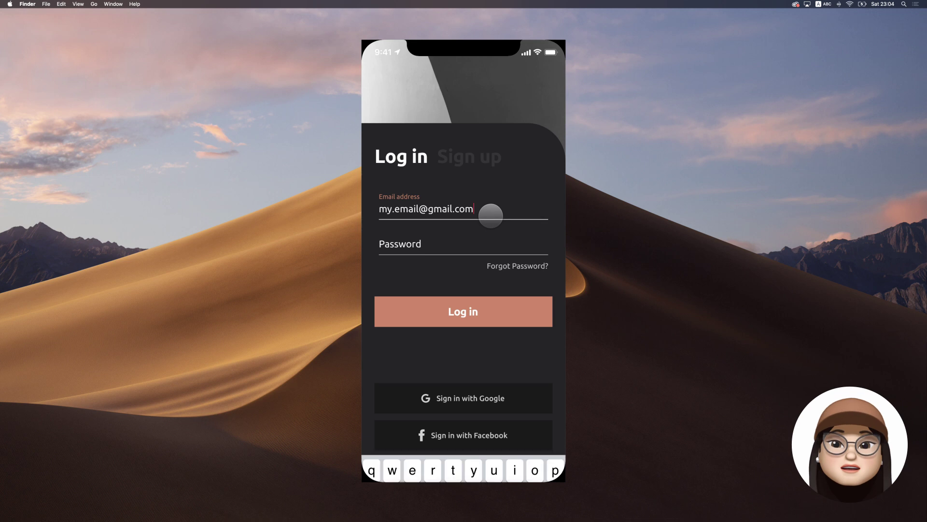
key("BackSpace")
key("BackSpace")
key("BackSpace")
key("BackSpace")
key("BackSpace")
key("BackSpace")
key("BackSpace")
key("BackSpace")
key("BackSpace")
key("BackSpace")
key("BackSpace")
key("BackSpace")
key("BackSpace")
key("BackSpace")
key("BackSpace")
key("BackSpace")
key("BackSpace")
key("BackSpace")
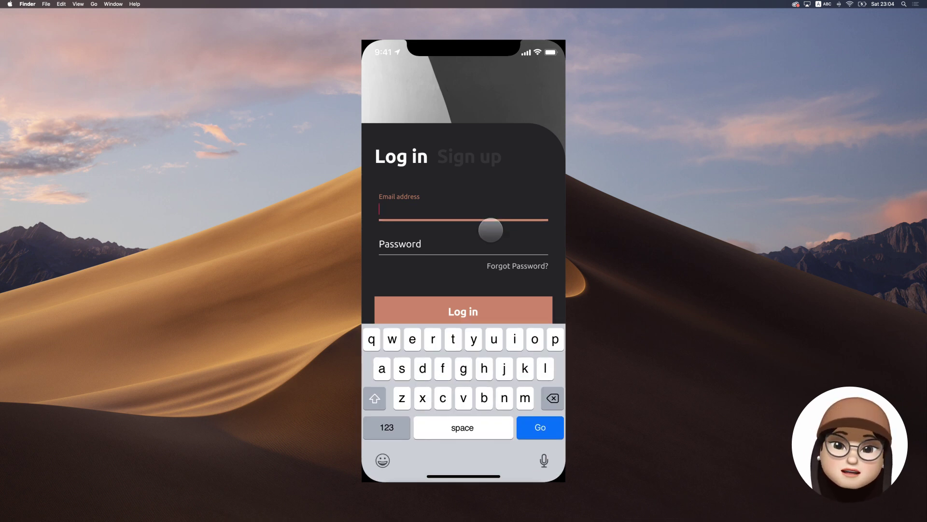
left_click(491, 230)
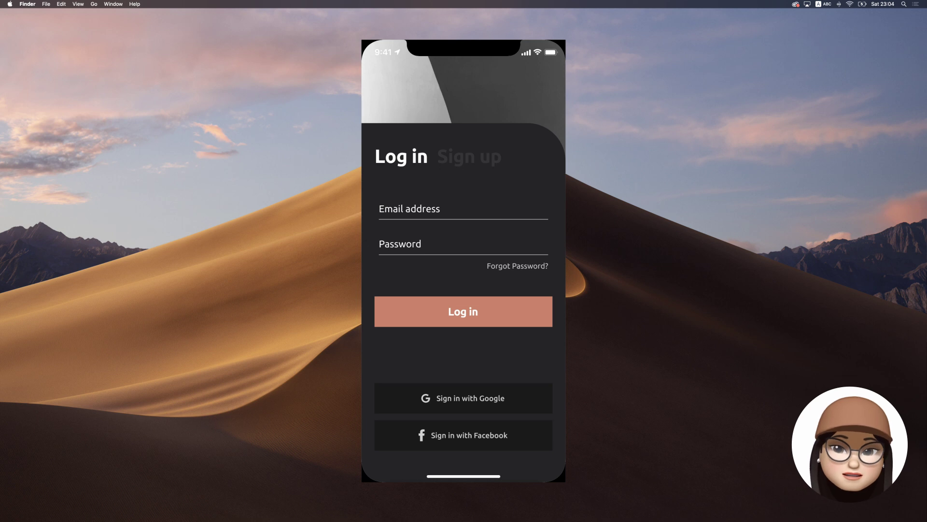